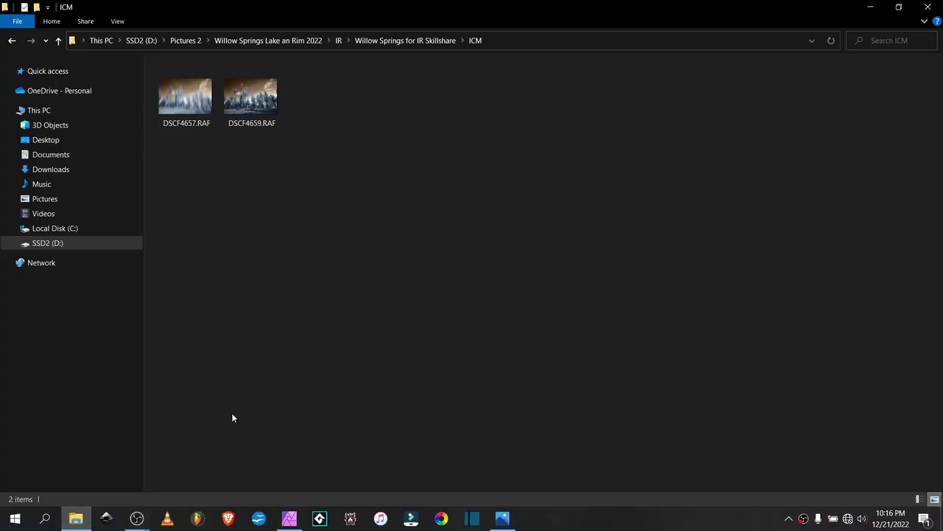
Open the sharp forest raw photo DSCF4659.RAF in Affinity Photo and develop it
click(230, 104)
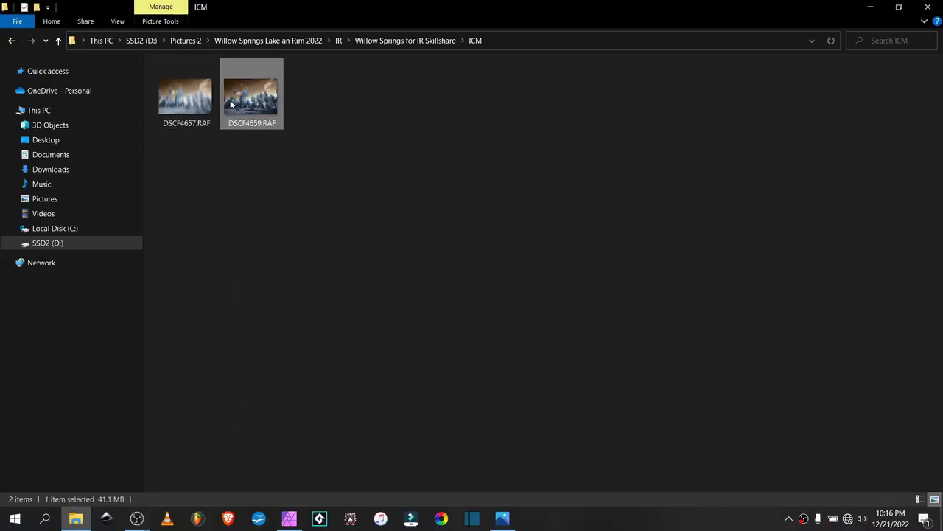
drag(257, 103, 370, 332)
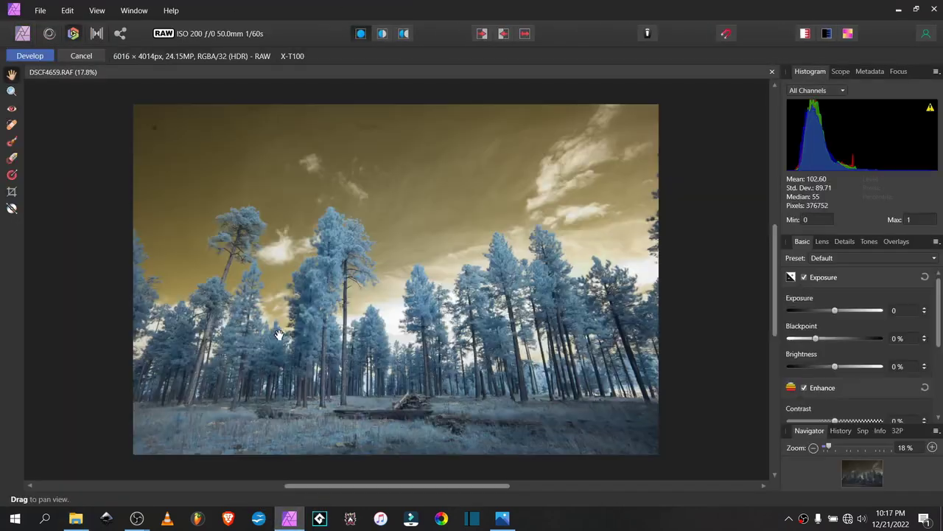
click(29, 56)
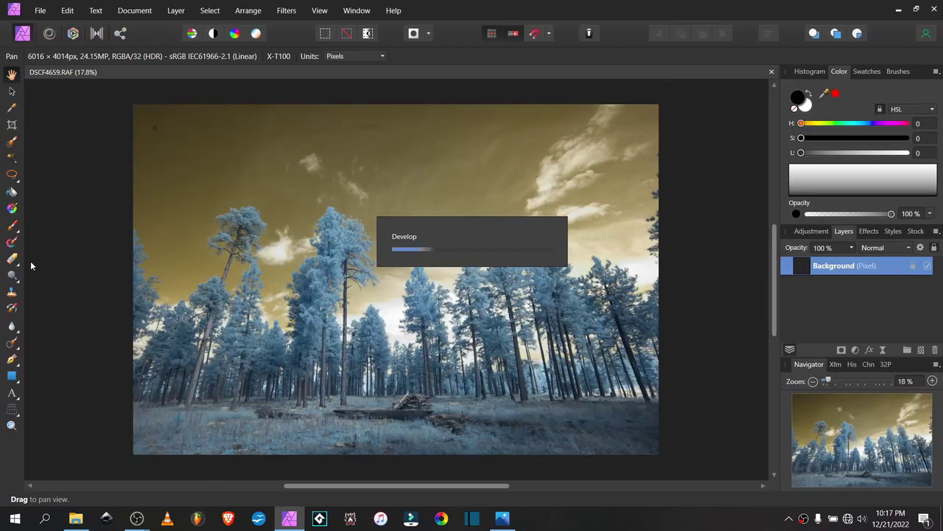
Remove the spot in the top-left sky with the Inpainting Brush
click(11, 342)
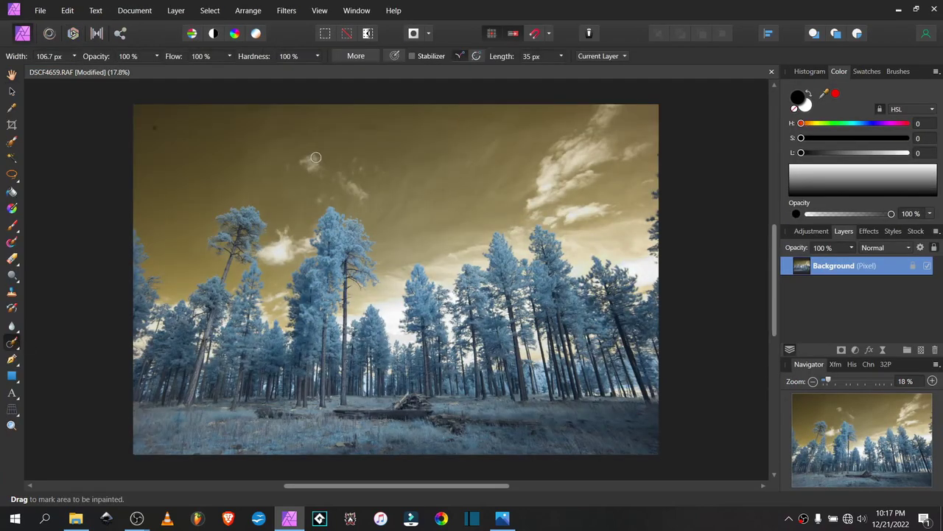
scroll(154, 135, up, 4)
drag(152, 158, 178, 167)
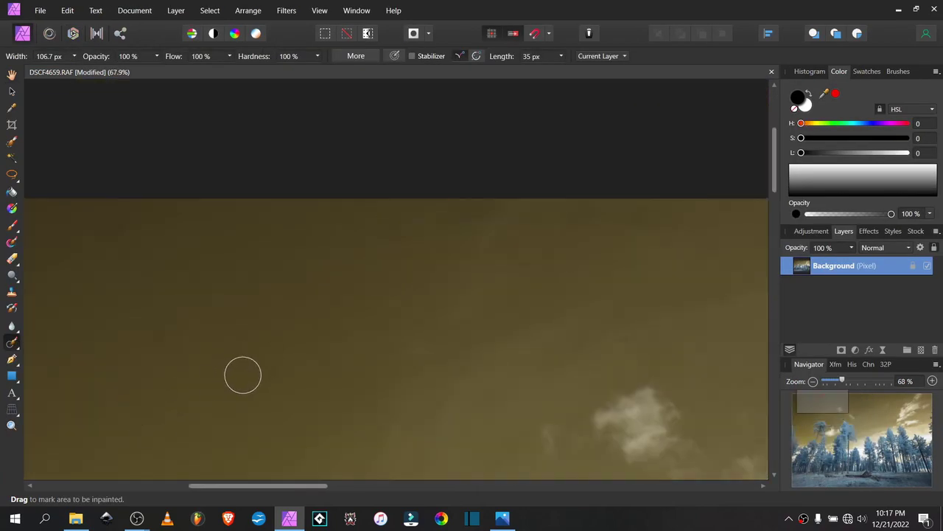
scroll(242, 375, down, 4)
Open the motion-blurred DSCF4657.RAF as a second document and develop it
click(75, 518)
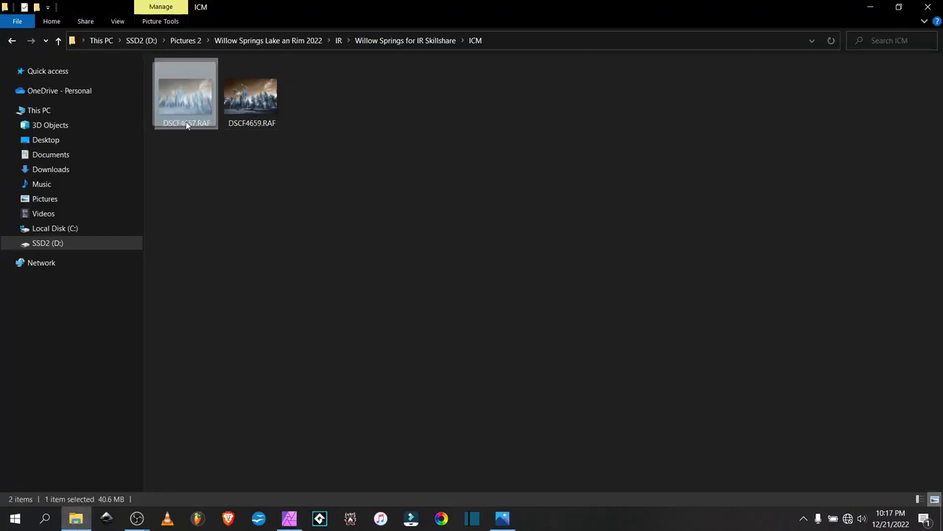
drag(189, 123, 403, 70)
click(29, 56)
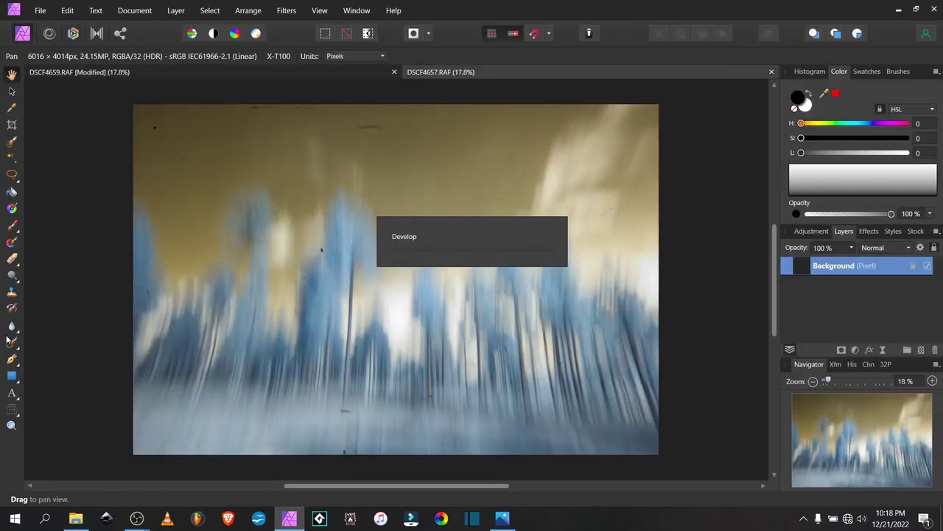
Inpaint away the dark spot along the top edge, then select the whole image
click(16, 350)
click(78, 390)
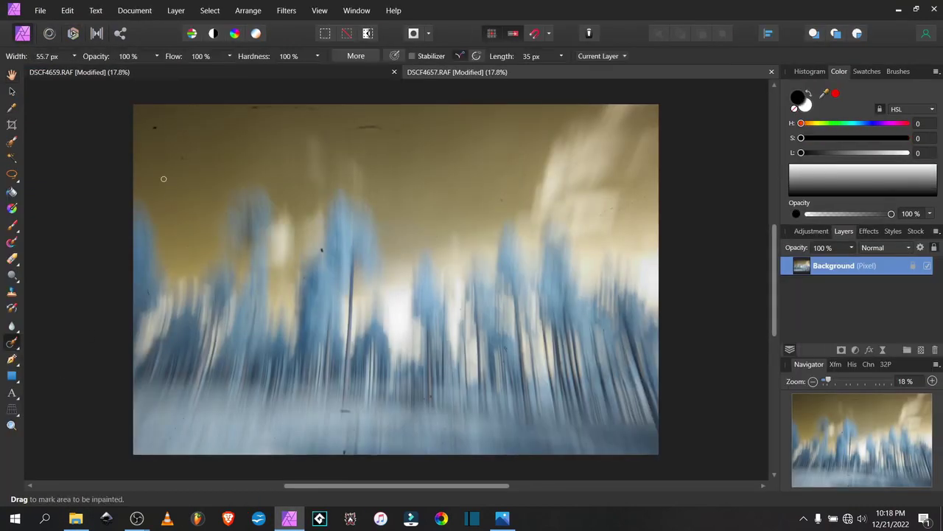
scroll(163, 179, up, 6)
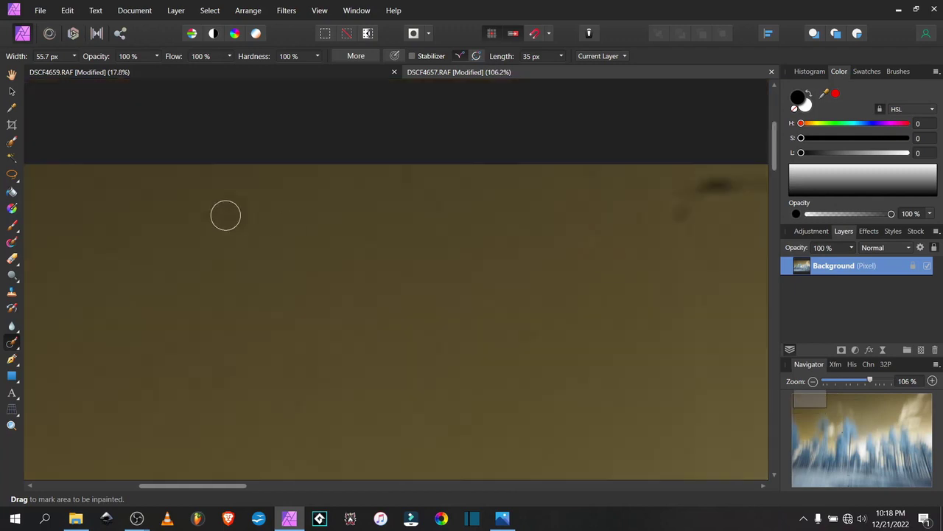
click(427, 228)
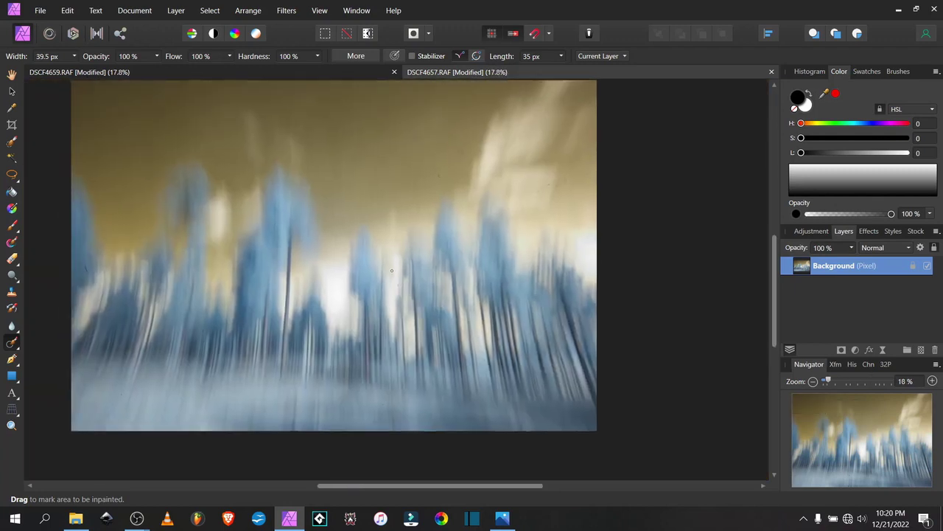
drag(392, 270, 439, 287)
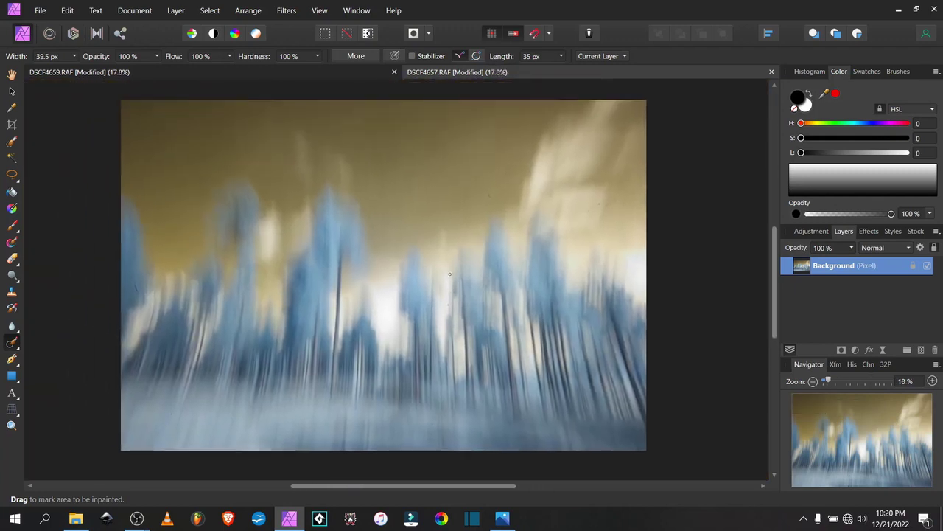
key(ctrl+a)
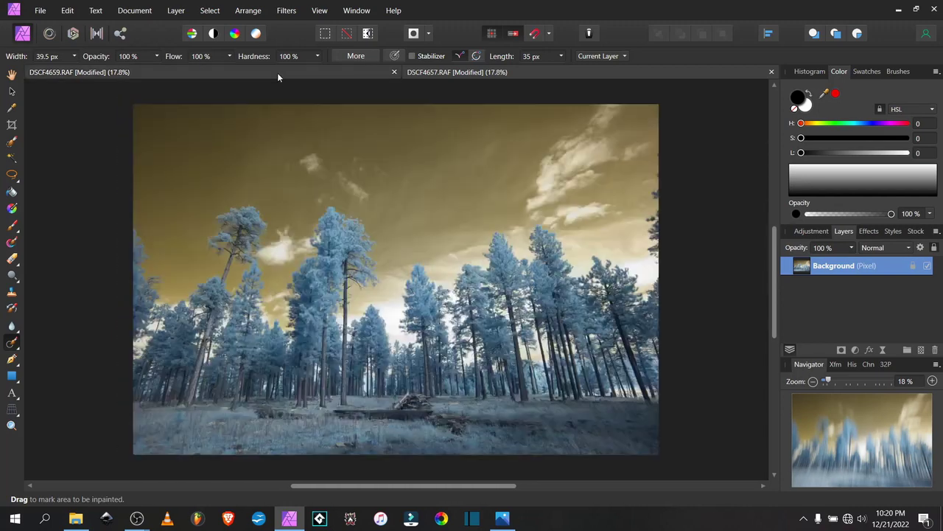
Paste the blurred photo as a layer over the sharp forest at 48% opacity
key(ctrl+shift+z)
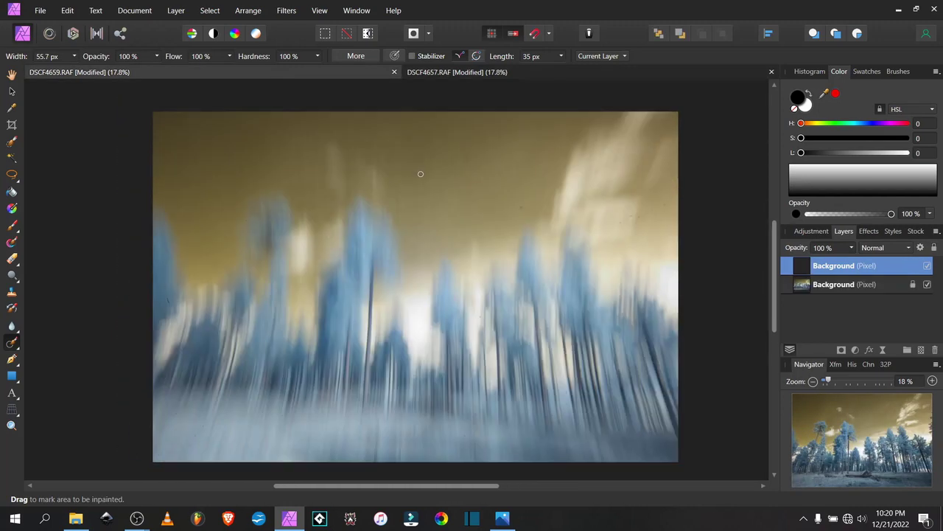
click(852, 248)
drag(853, 262, 808, 267)
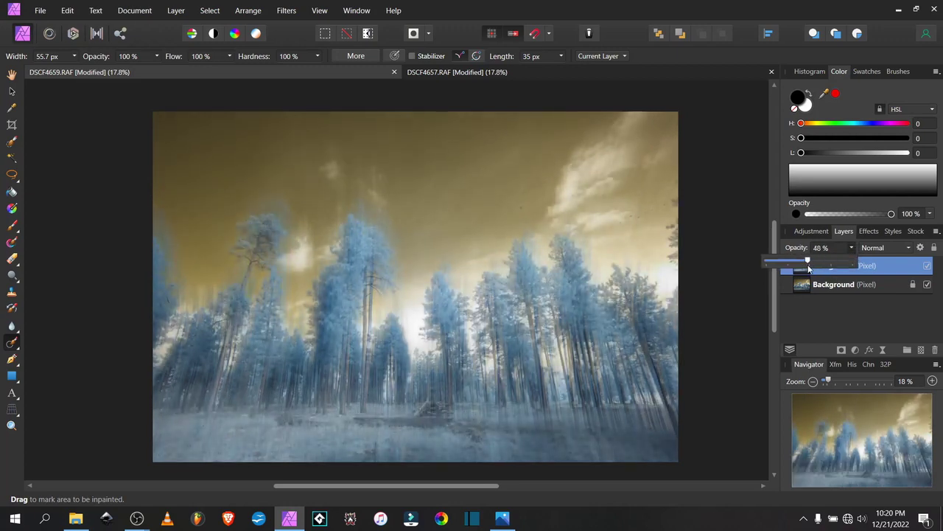
click(12, 411)
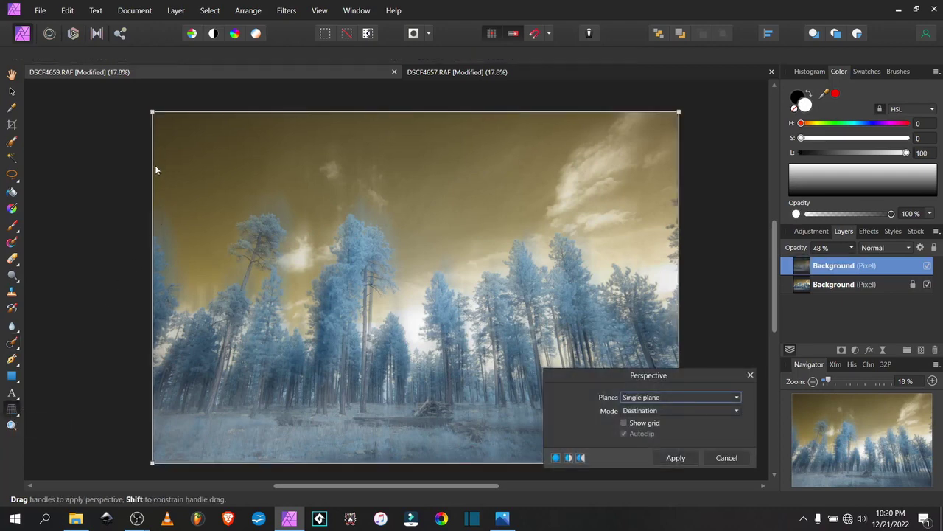
Apply a perspective warp, stretching the blurred layer's corners to line its trees up with the sharp forest
drag(152, 115, 130, 112)
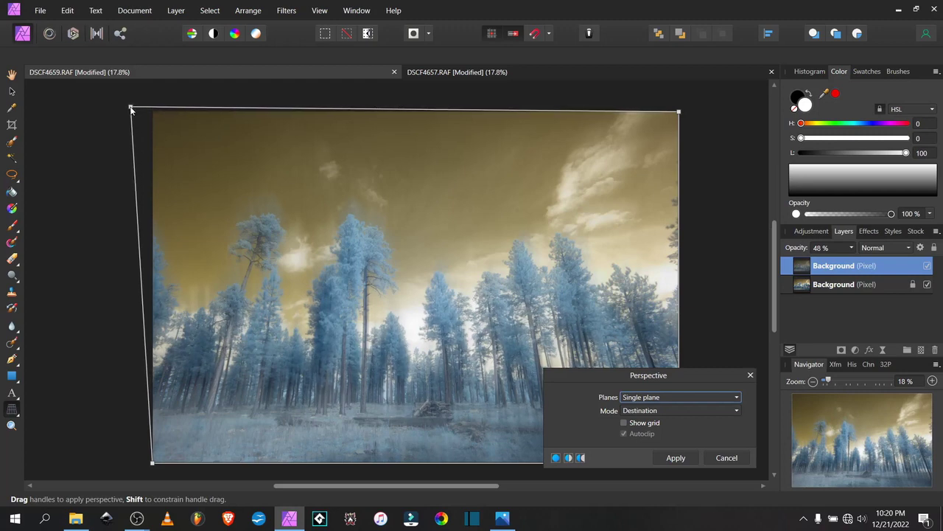
drag(576, 376, 721, 353)
mouse_move(678, 112)
mouse_down()
mouse_move(693, 105)
mouse_move(675, 107)
mouse_up()
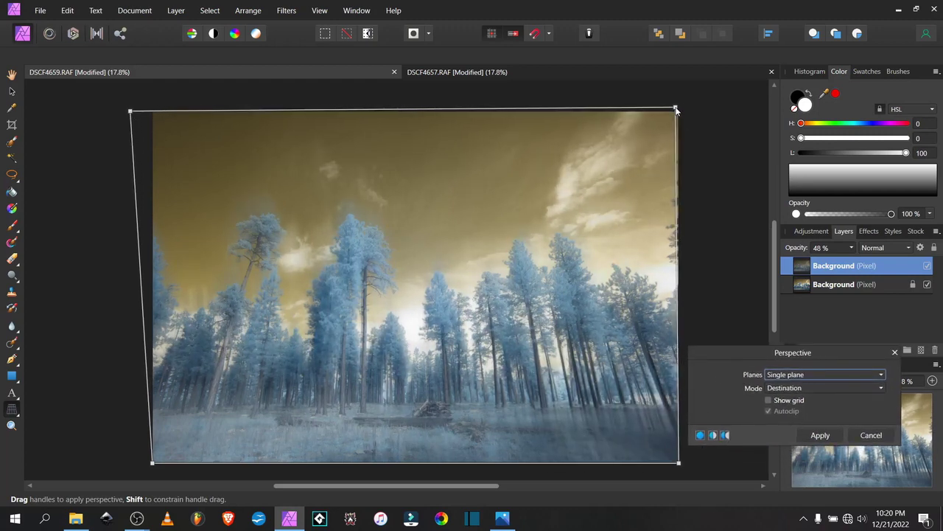
drag(679, 462, 679, 467)
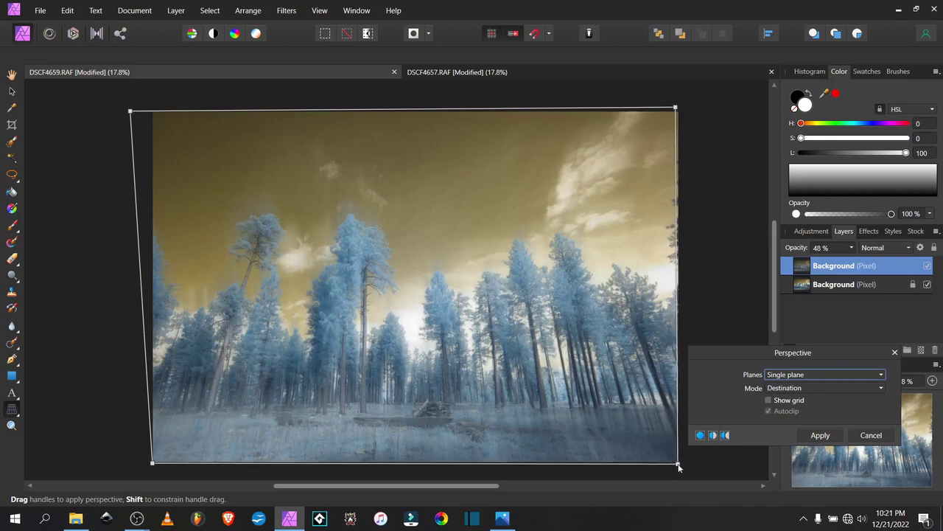
drag(133, 114, 138, 115)
click(818, 435)
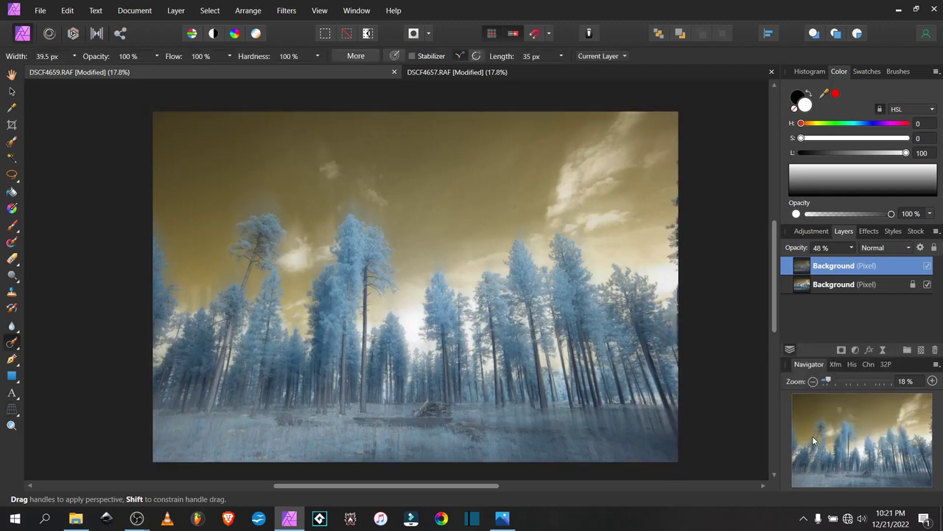
Set the blurred layer to 100% opacity, move it under the sharp layer, and mask the sharp layer
click(852, 248)
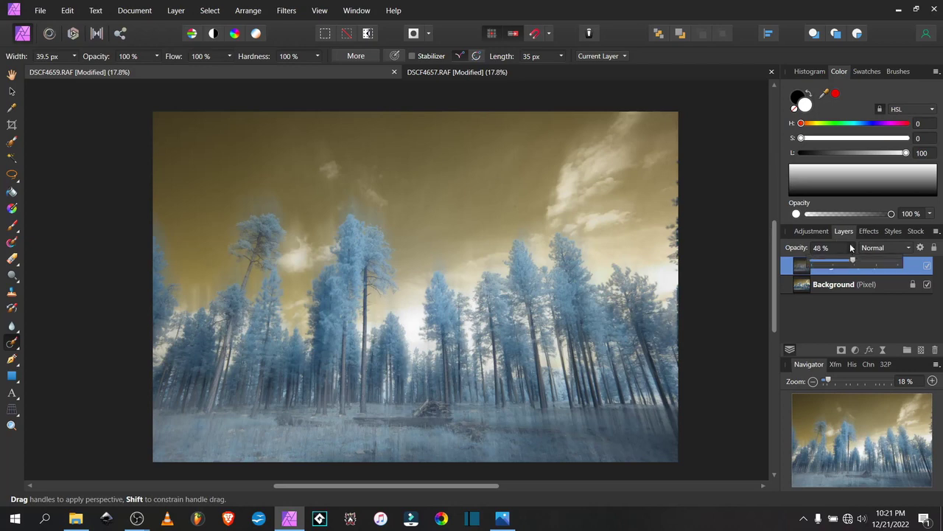
drag(854, 259, 901, 260)
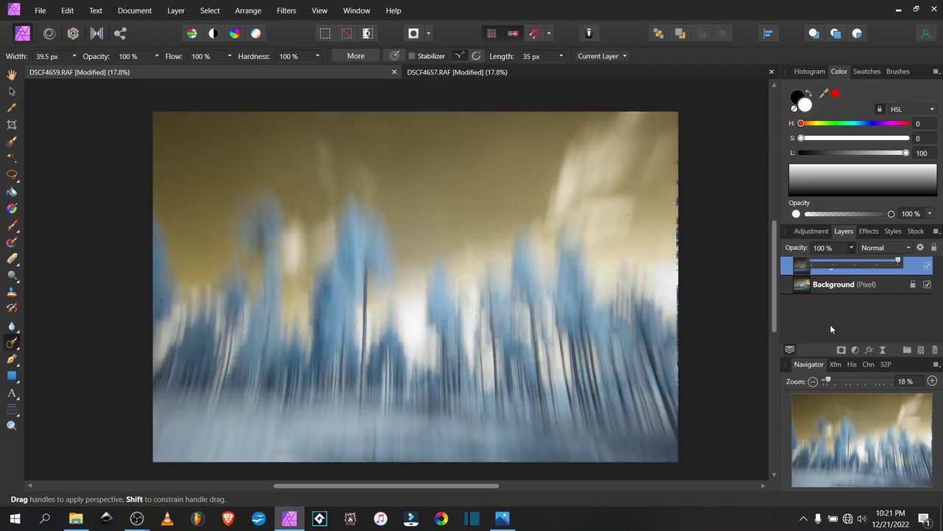
drag(803, 269, 799, 291)
click(810, 268)
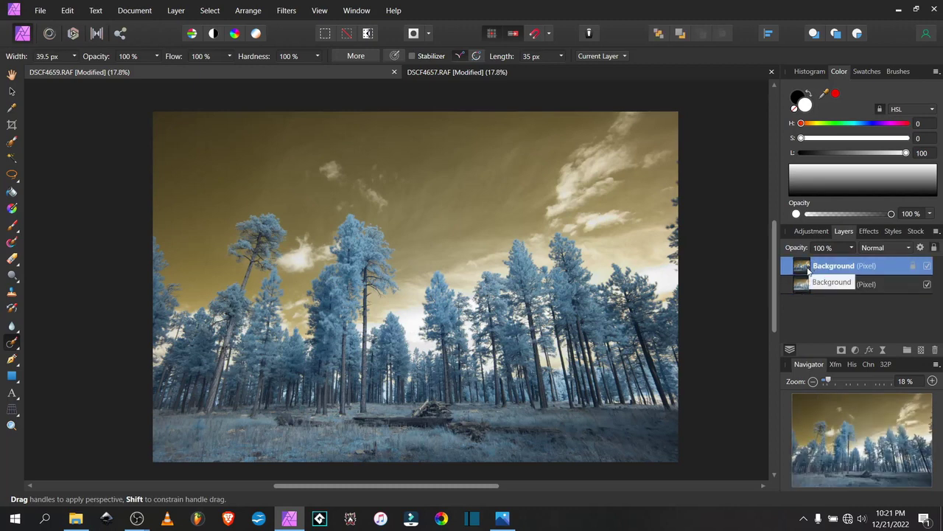
click(843, 350)
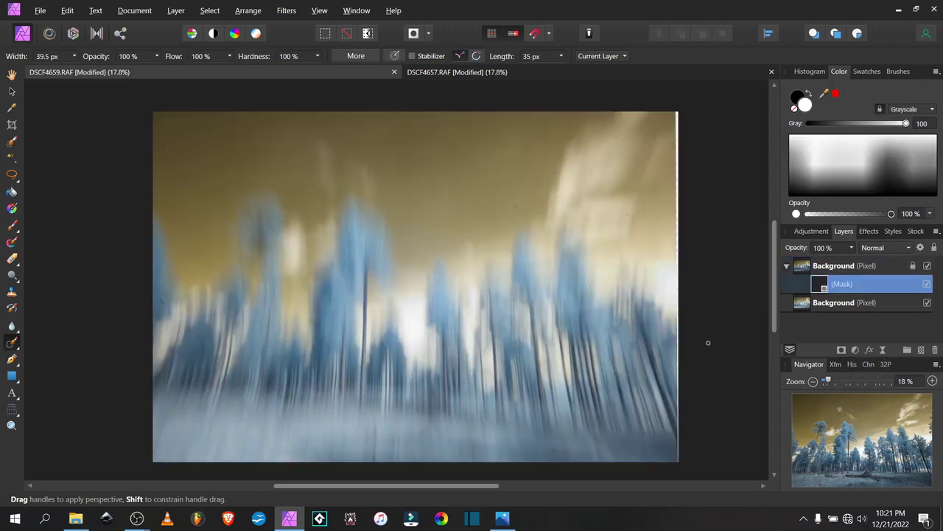
Draw a vertical linear gradient on the sharp layer's mask from the upper sky down to the ground
click(12, 208)
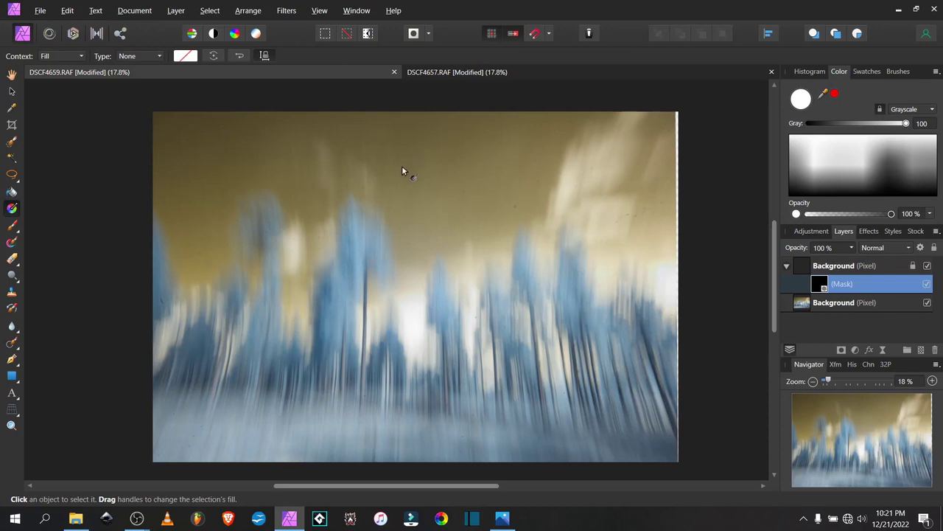
drag(402, 172, 421, 433)
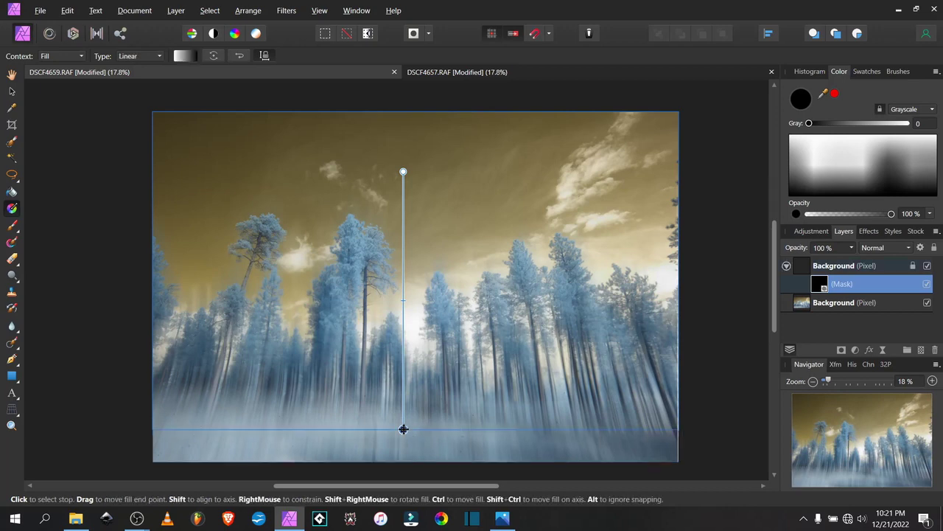
click(835, 144)
Set both the top and bottom mask gradient stops to black in the Color panel
click(814, 148)
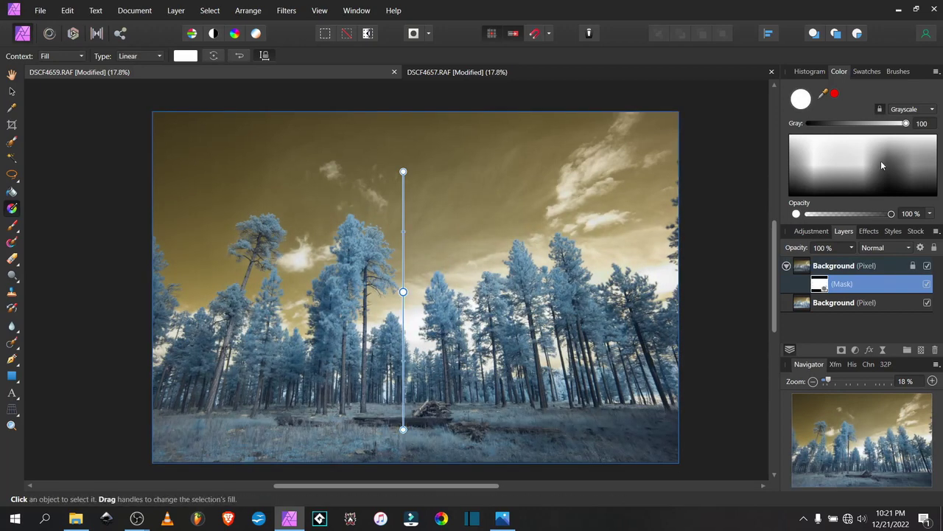
drag(881, 161, 847, 199)
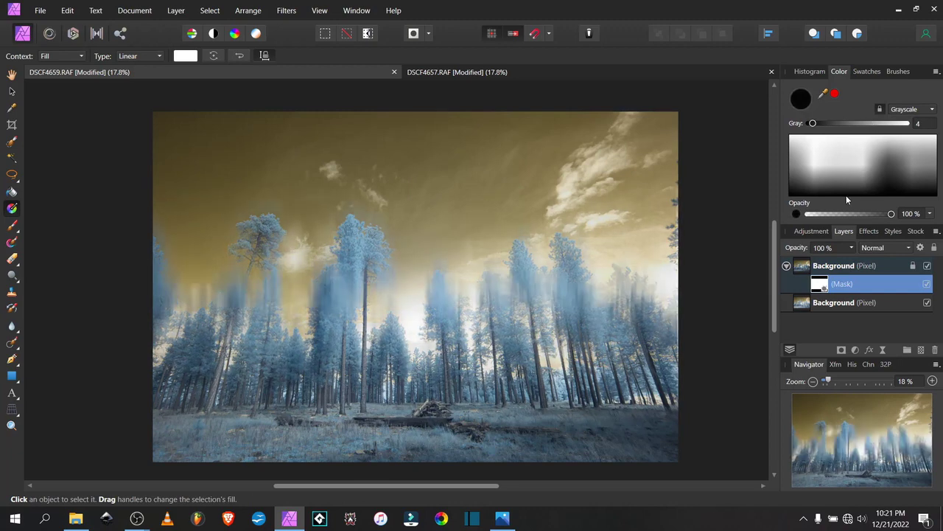
key(ctrl+z)
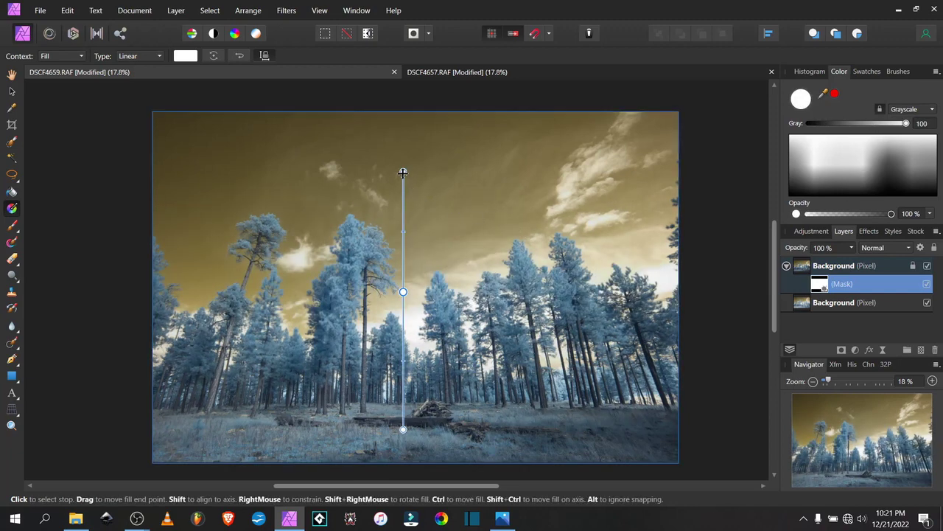
click(403, 173)
click(831, 185)
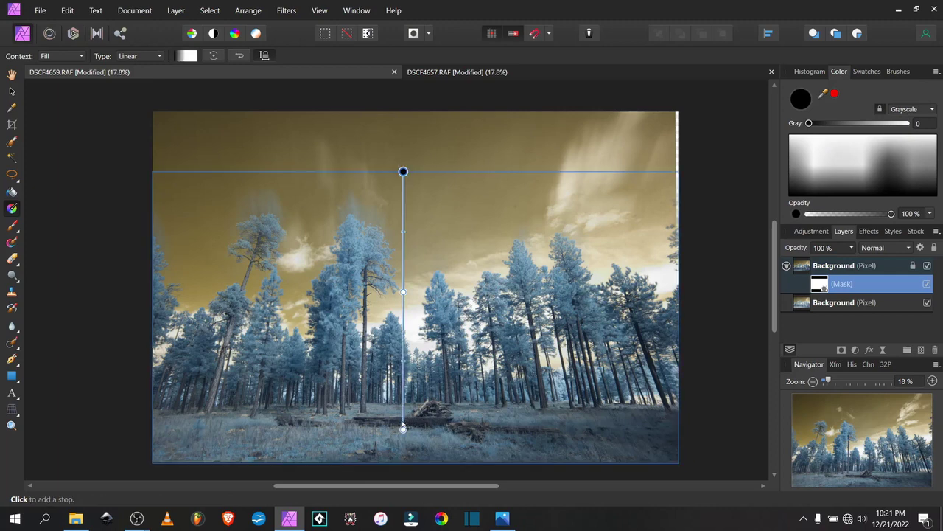
click(403, 427)
click(860, 193)
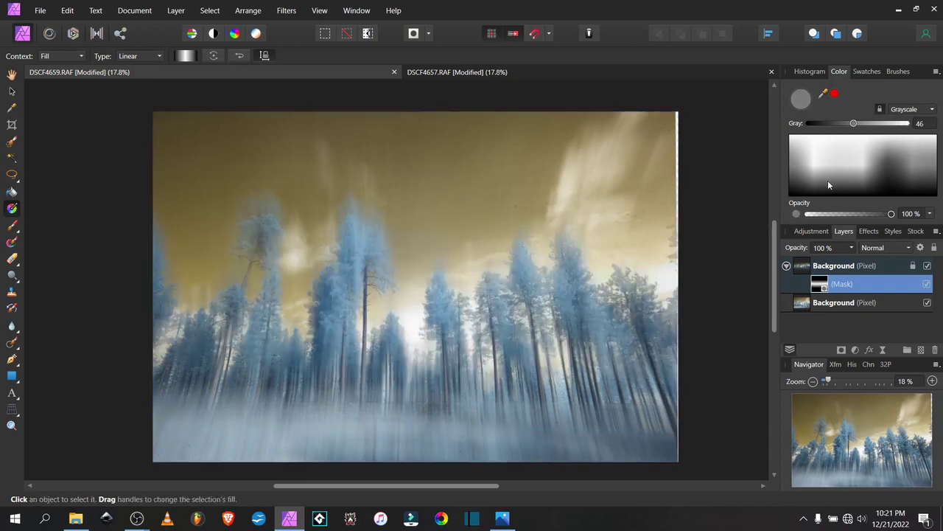
click(827, 179)
Lighten a black gradient stop to dark grey and add a white middle stop
drag(838, 171, 396, 445)
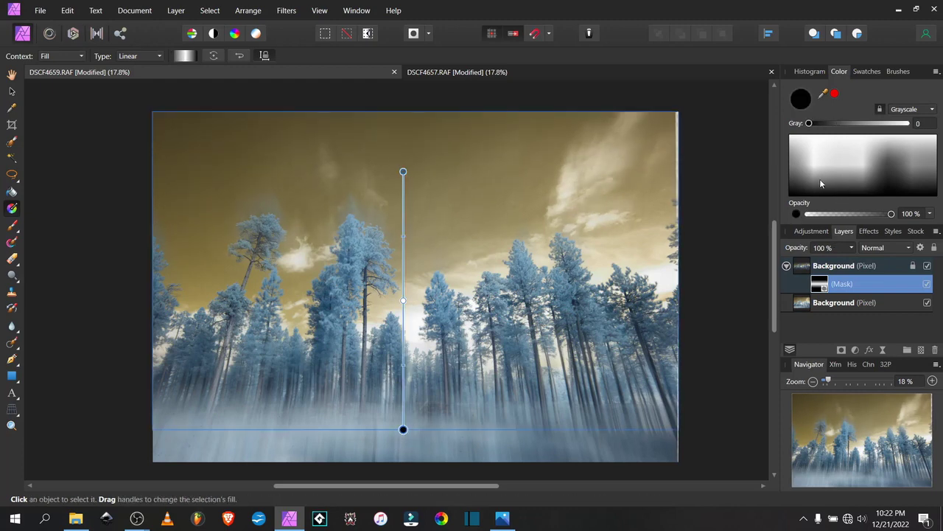
mouse_move(833, 175)
mouse_down()
mouse_move(834, 190)
mouse_move(837, 179)
mouse_up()
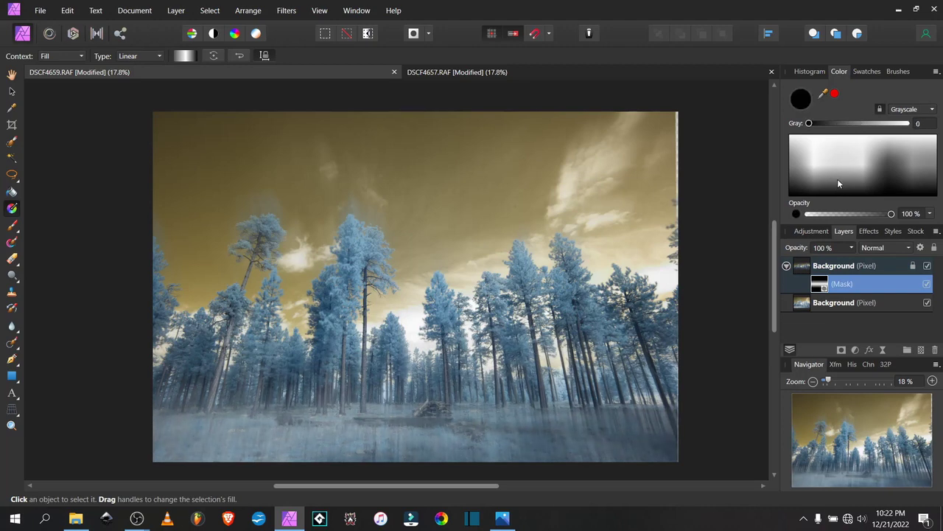
drag(403, 300, 403, 263)
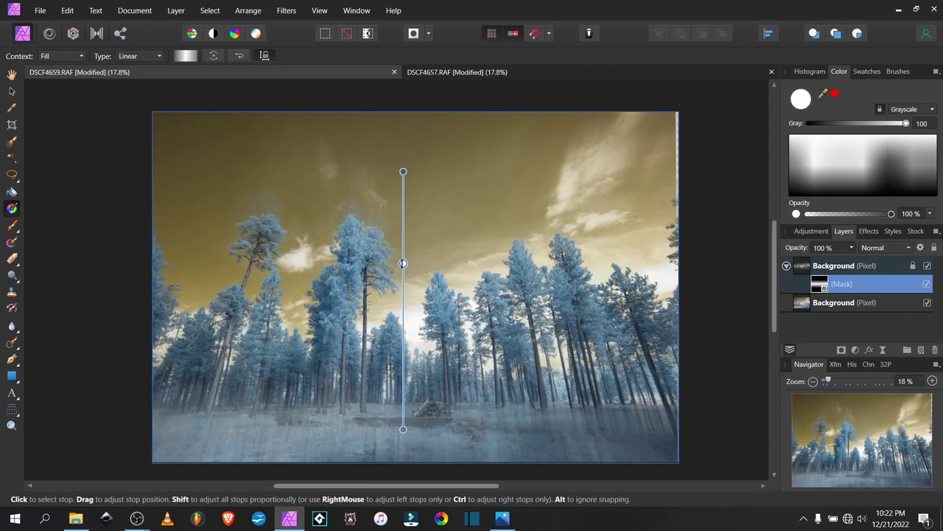
Darken the top stop to gray 21 and move the white middle stop lower
click(403, 172)
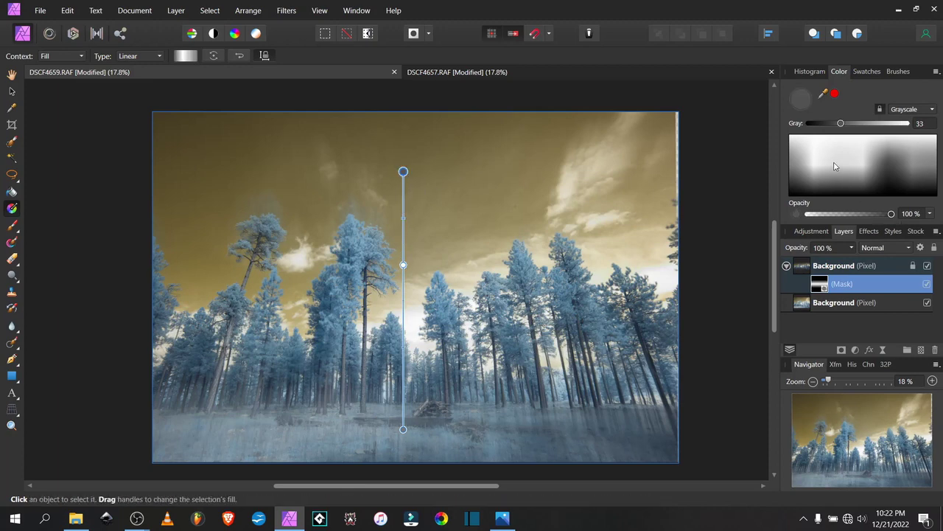
drag(835, 167, 843, 190)
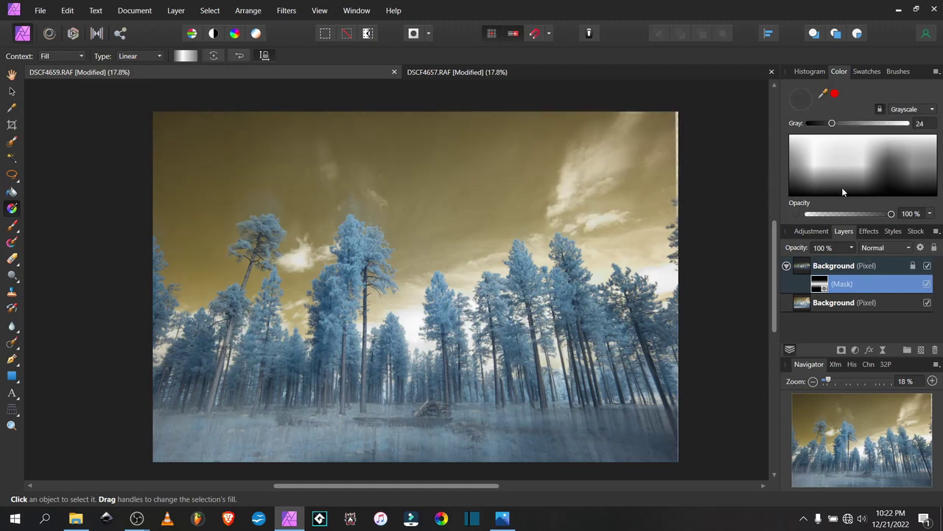
drag(403, 265, 403, 280)
click(403, 172)
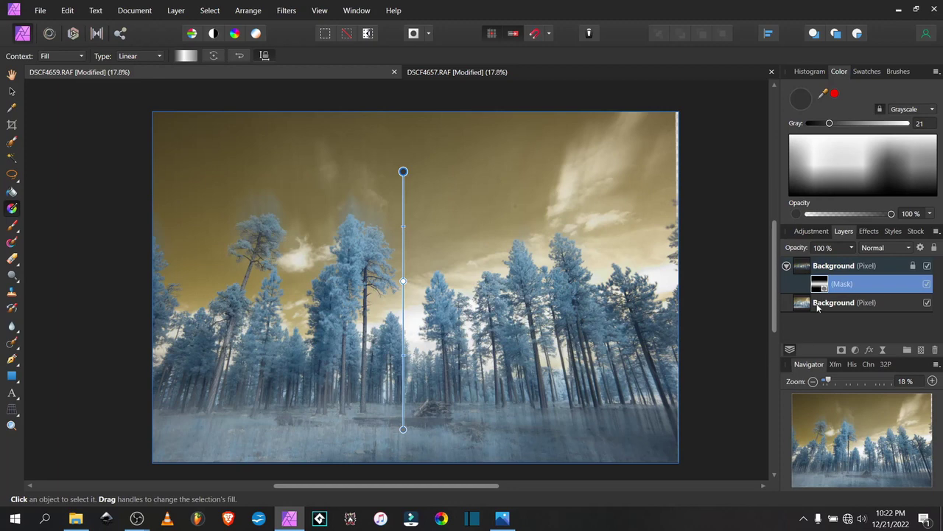
click(833, 266)
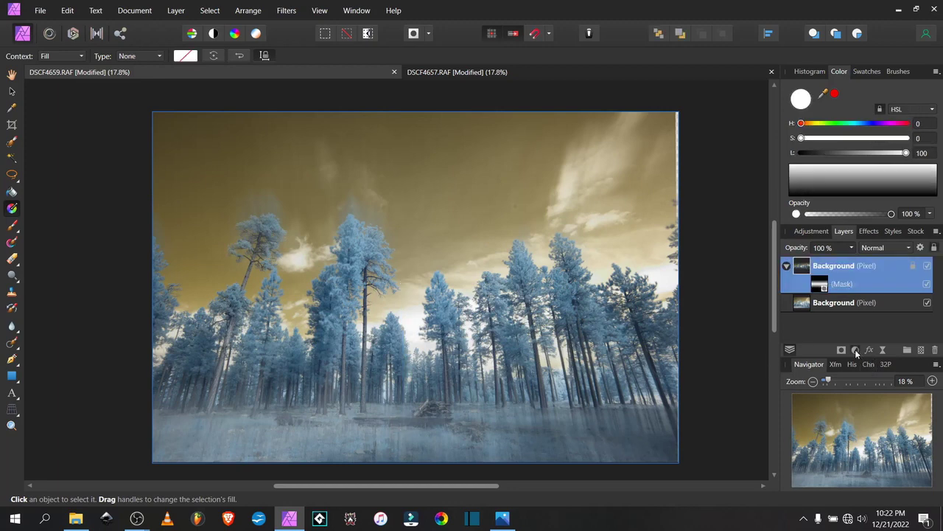
click(855, 351)
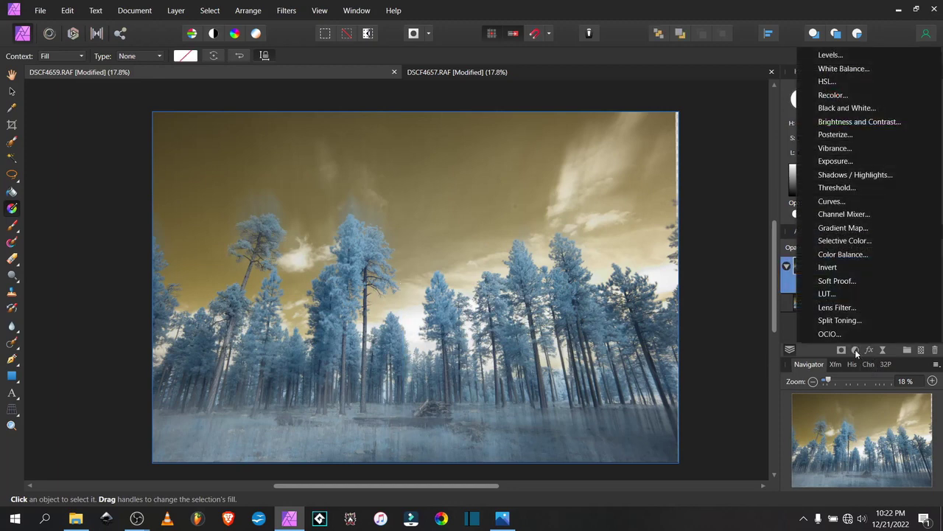
Add a Brightness/Contrast adjustment with contrast at 33% and brightness at -5%
click(869, 121)
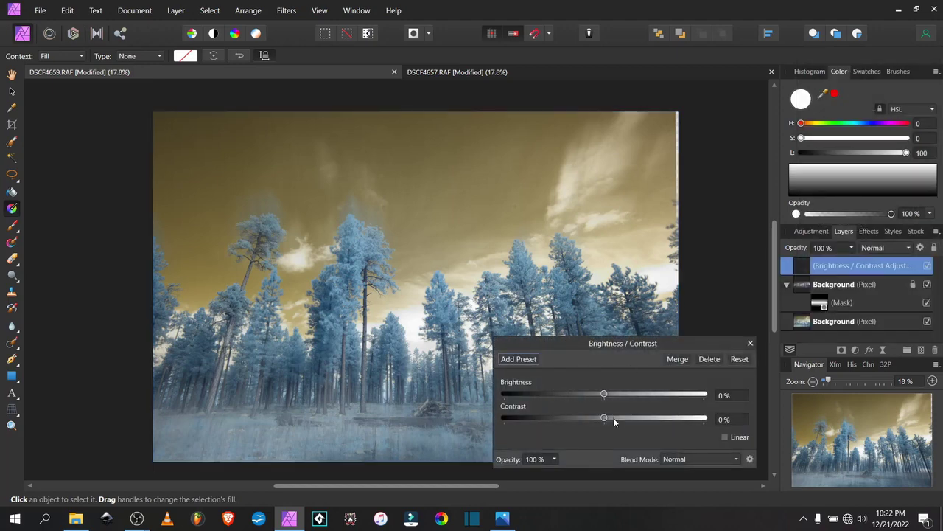
drag(614, 417, 645, 423)
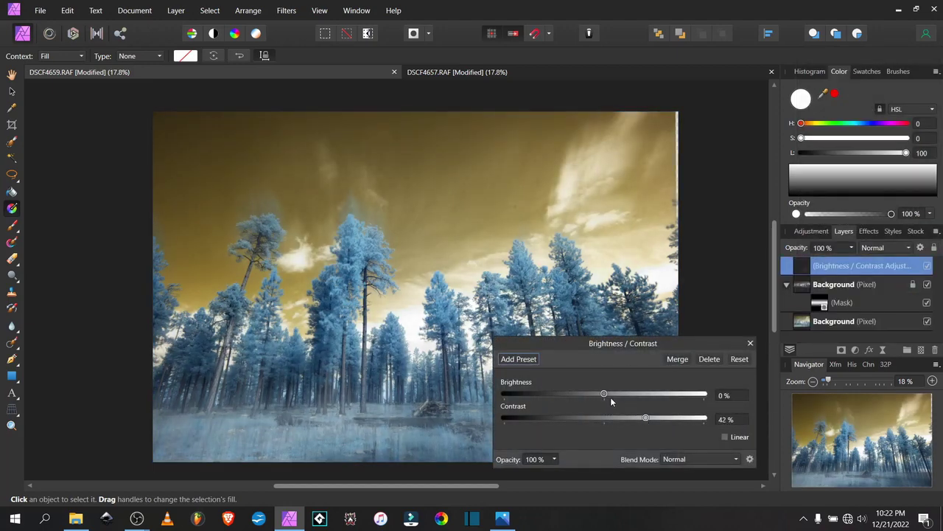
drag(603, 395, 637, 417)
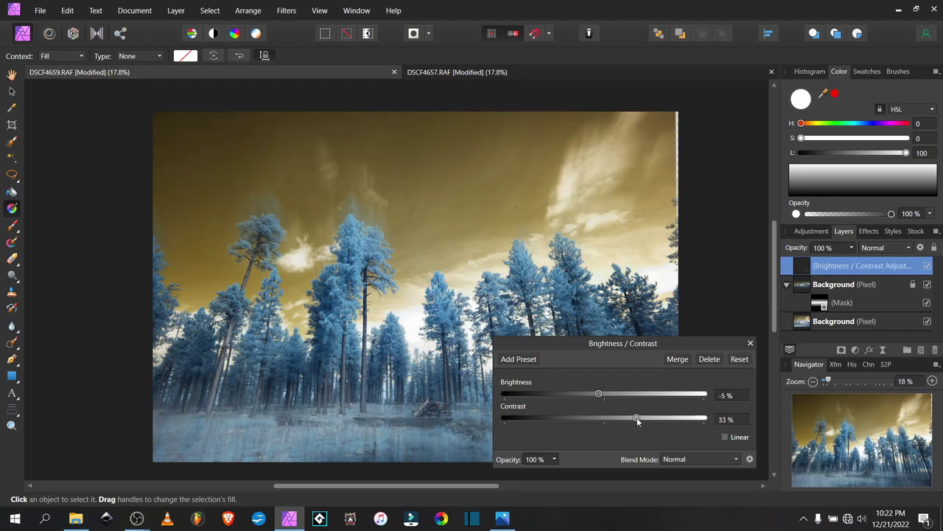
click(750, 344)
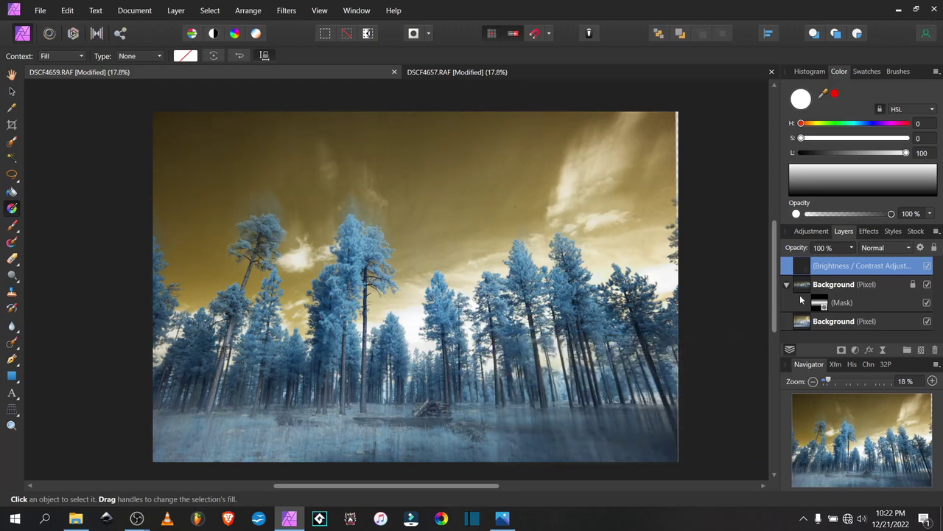
click(824, 231)
Apply the Channel Mixer's IR Color Swap preset to turn the sky teal and trees golden
scroll(835, 296, down, 1)
scroll(835, 295, down, 3)
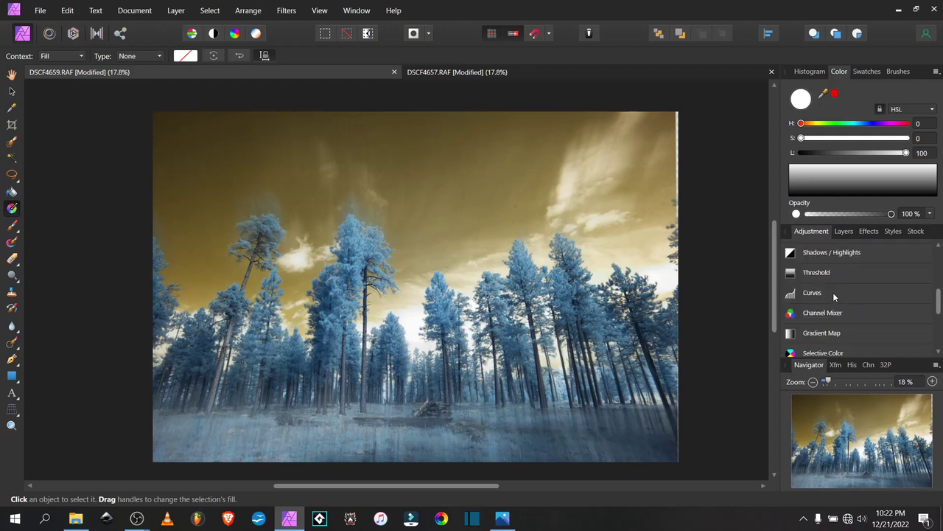
click(835, 282)
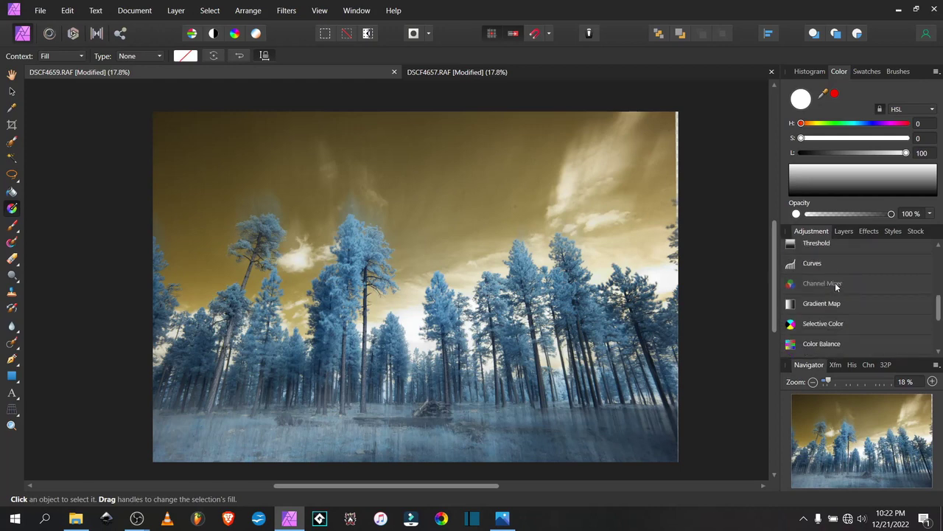
click(849, 289)
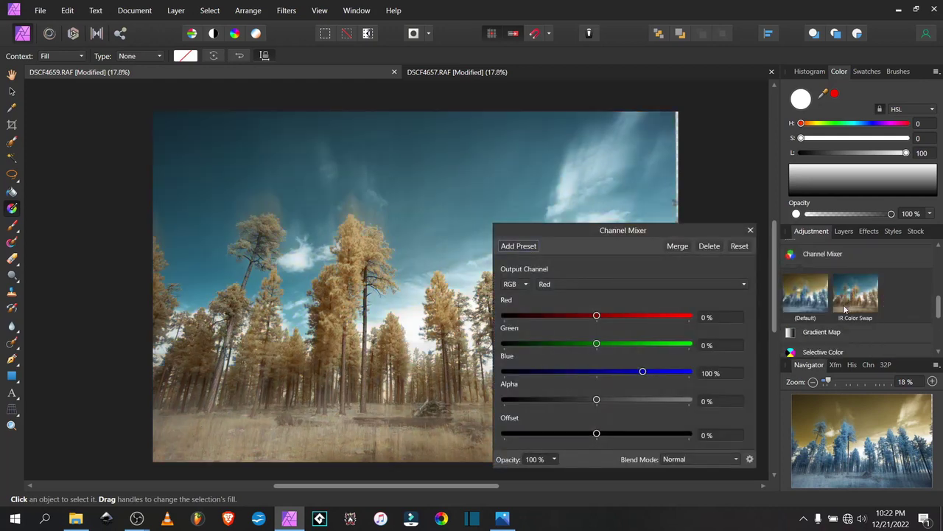
drag(692, 234, 856, 243)
click(891, 249)
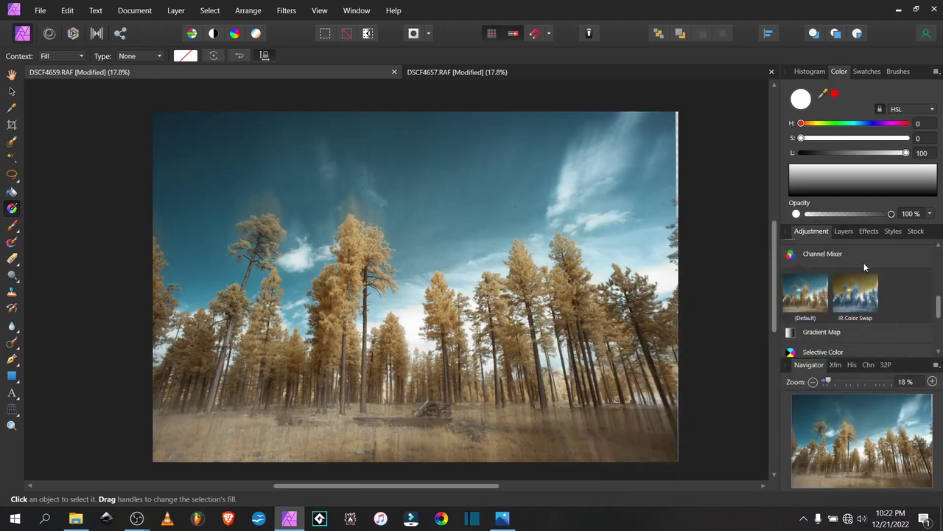
Close the Channel Mixer settings, then delete the adjustment layer and undo to restore it
click(840, 232)
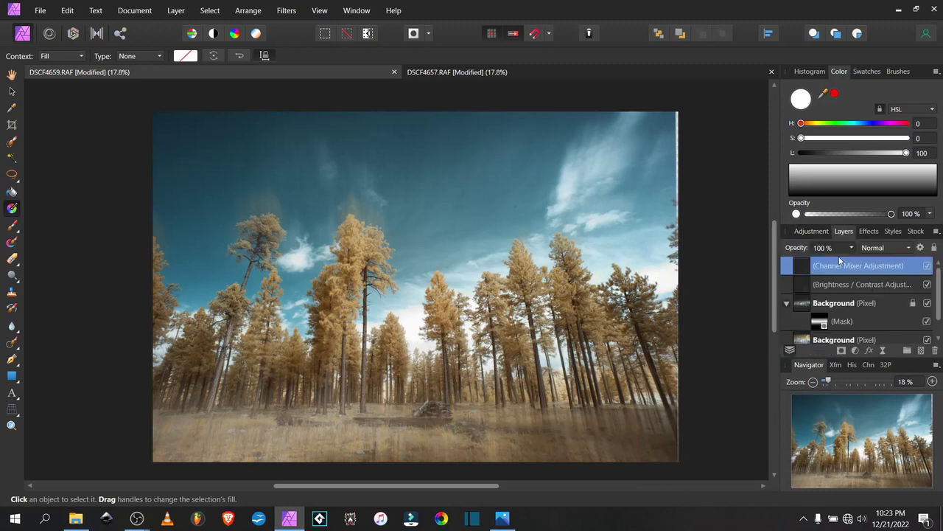
key(Delete)
key(ctrl+z)
Crop the forest photo to a custom 16 x 9 ratio, positioning the box for 5842 × 3286 px
click(11, 125)
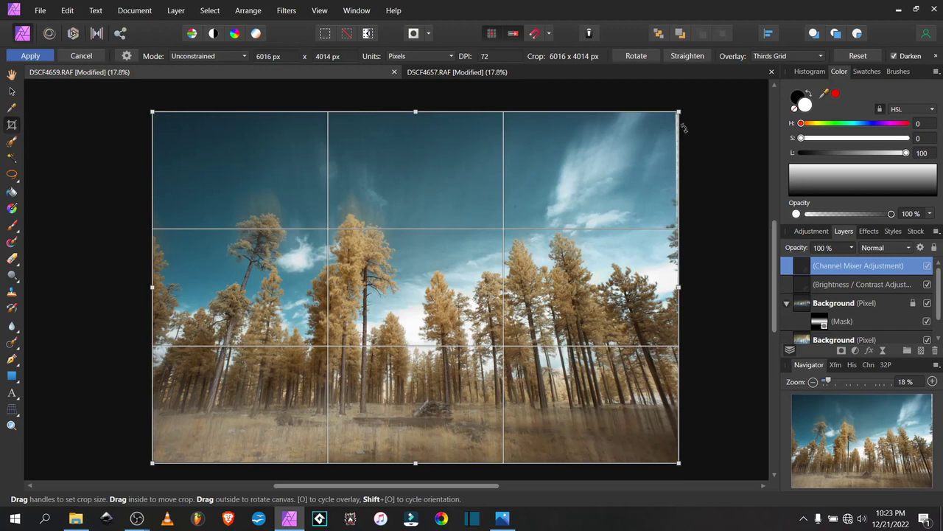
click(236, 56)
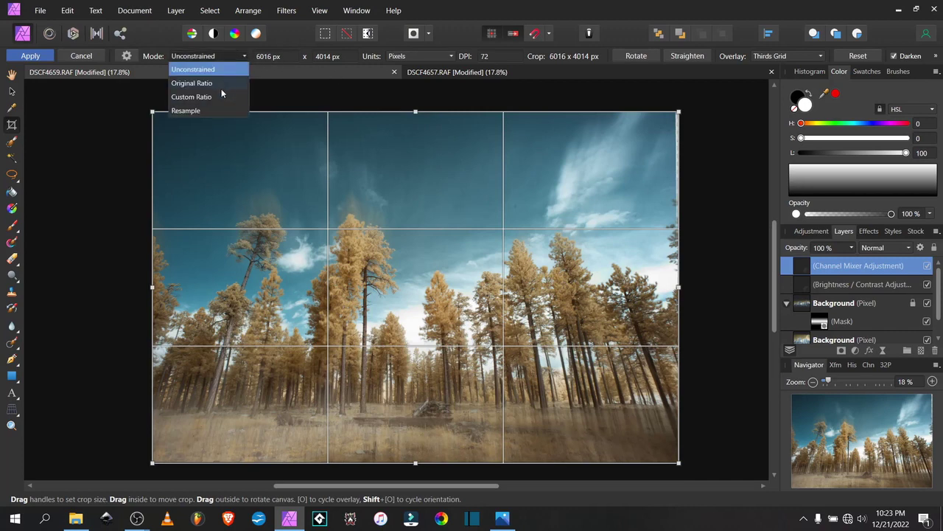
click(221, 95)
click(264, 56)
text(16)
key(Tab)
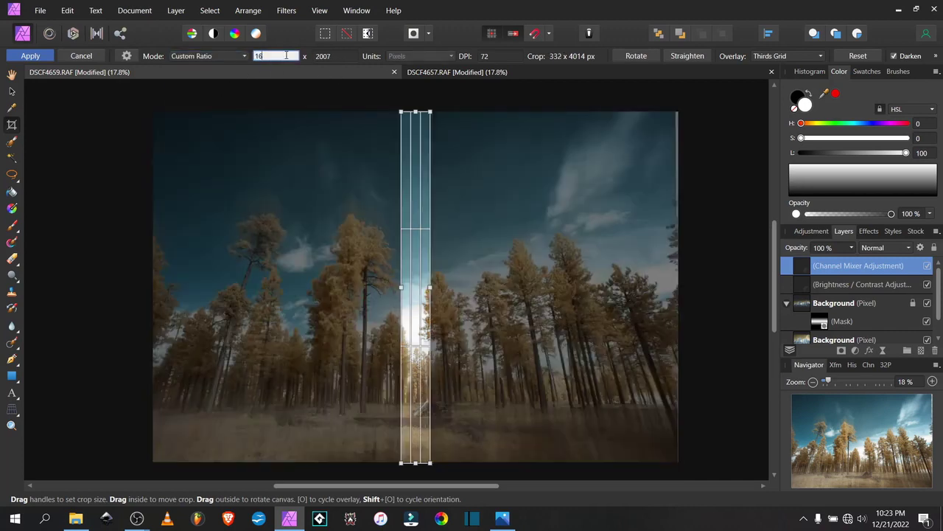
key(Tab)
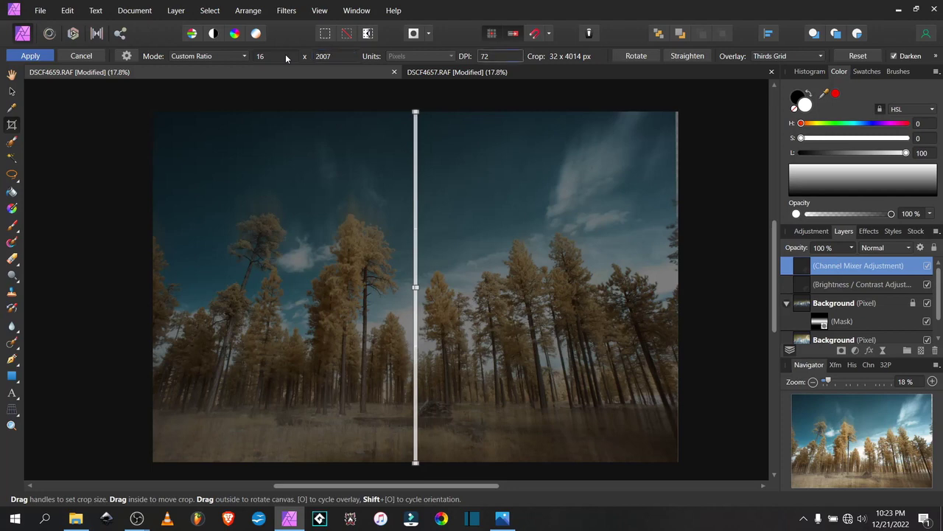
click(337, 55)
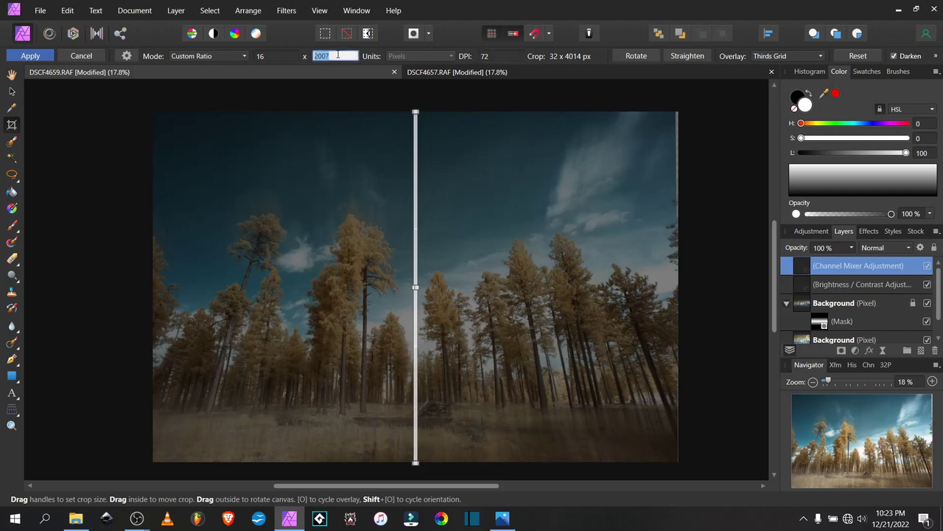
text(9)
key(Return)
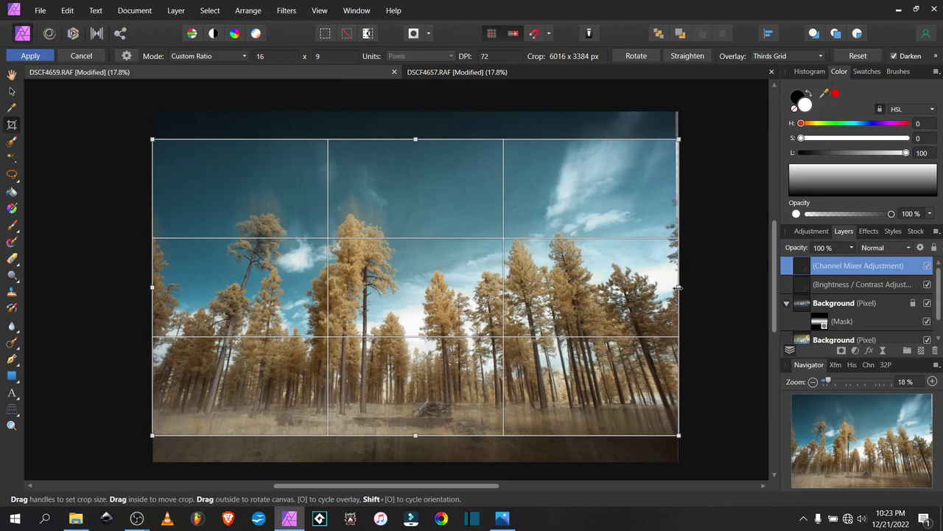
drag(678, 288, 644, 280)
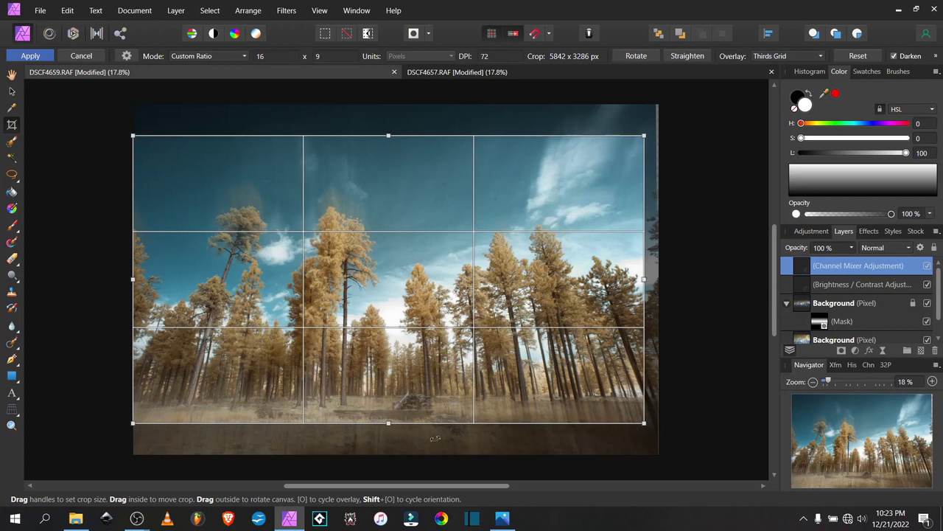
key(h)
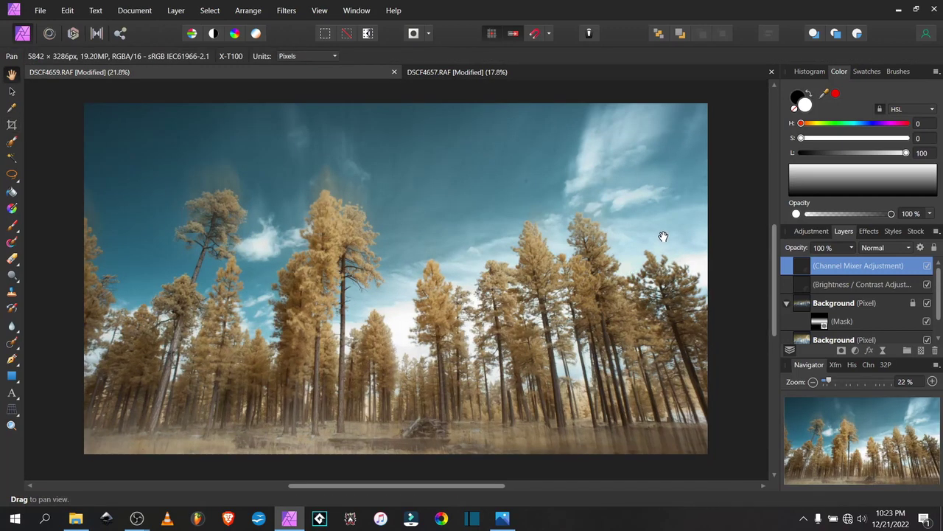
Apply the Crazy IR overlay Gradient Map preset from the Adjustments panel
click(811, 230)
click(818, 255)
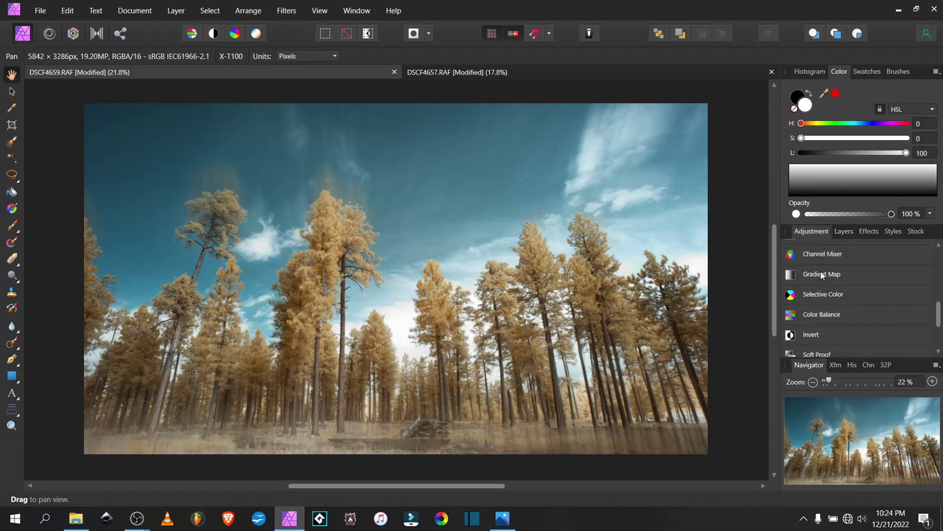
click(822, 275)
scroll(848, 317, down, 3)
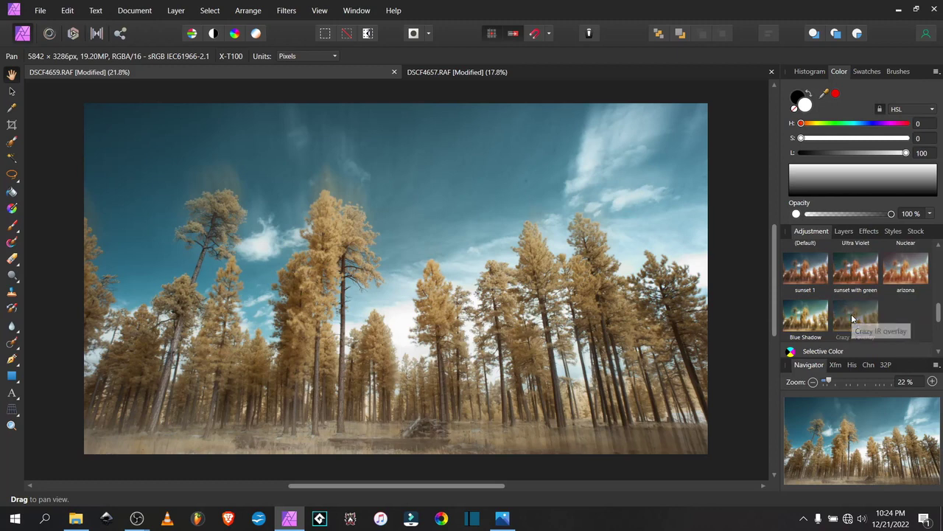
click(852, 318)
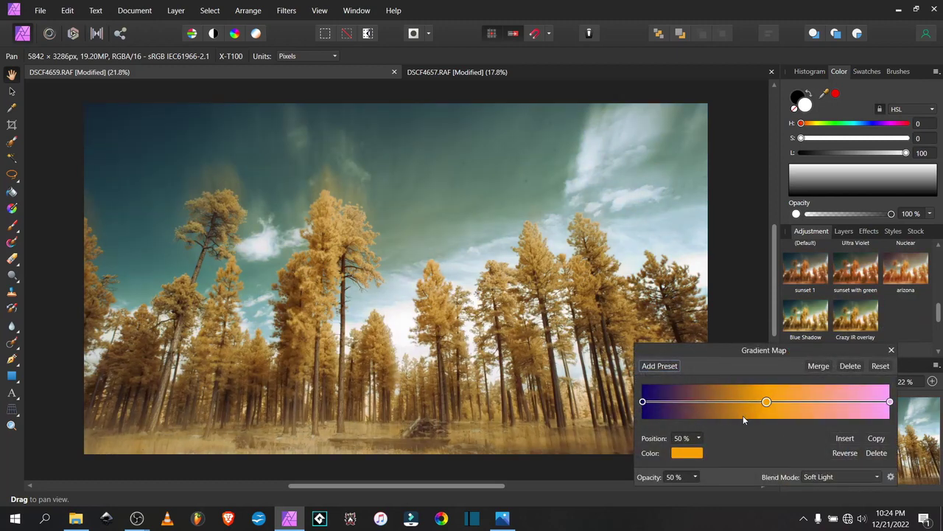
Close the Gradient Map settings and return to the Adjustments list
click(844, 230)
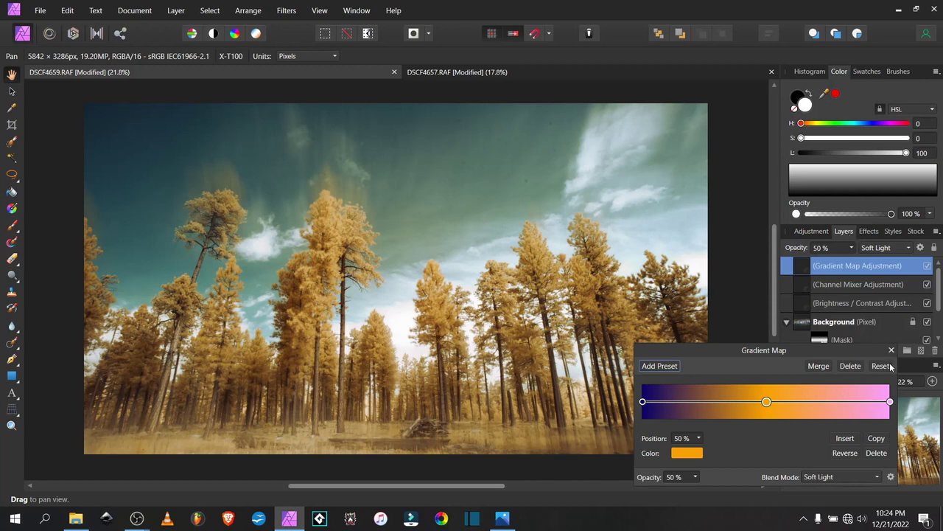
click(891, 350)
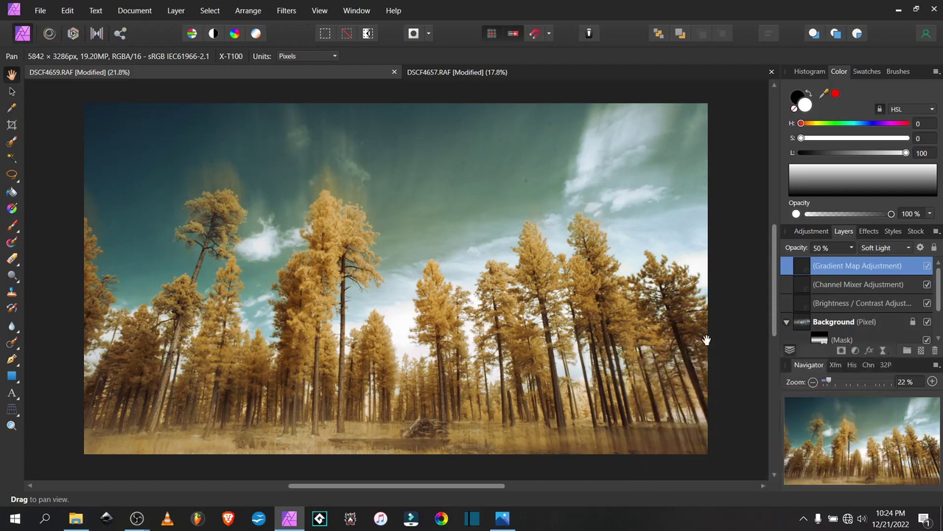
click(810, 239)
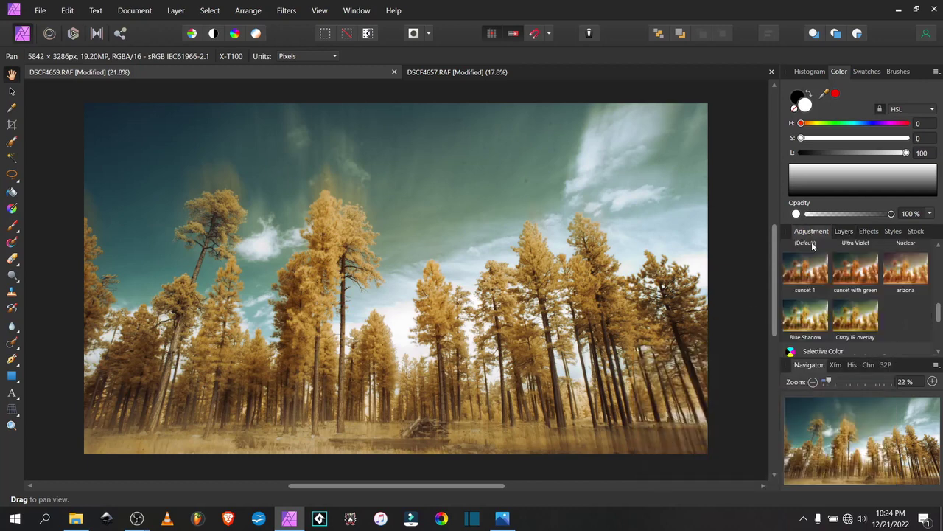
scroll(810, 273, up, 5)
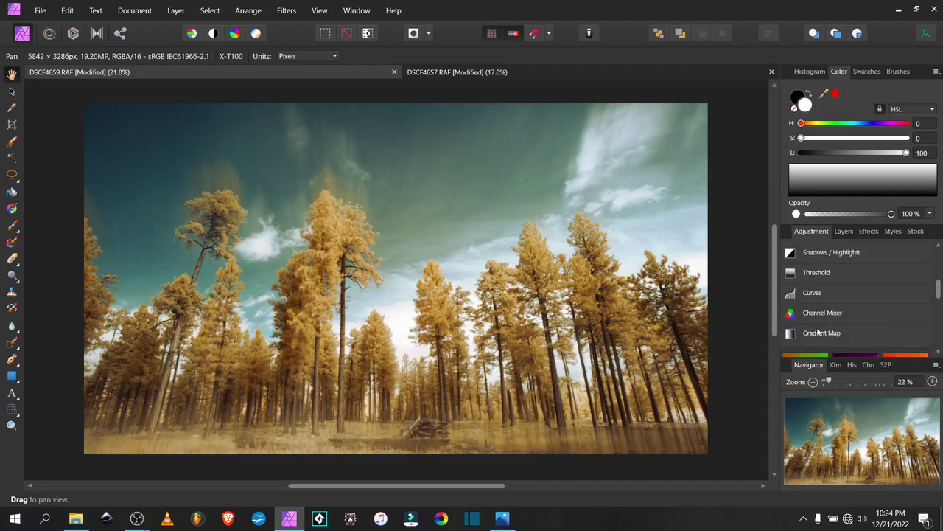
scroll(811, 280, up, 4)
Add an HSL Shift adjustment from the HSL presets and close its settings
click(811, 291)
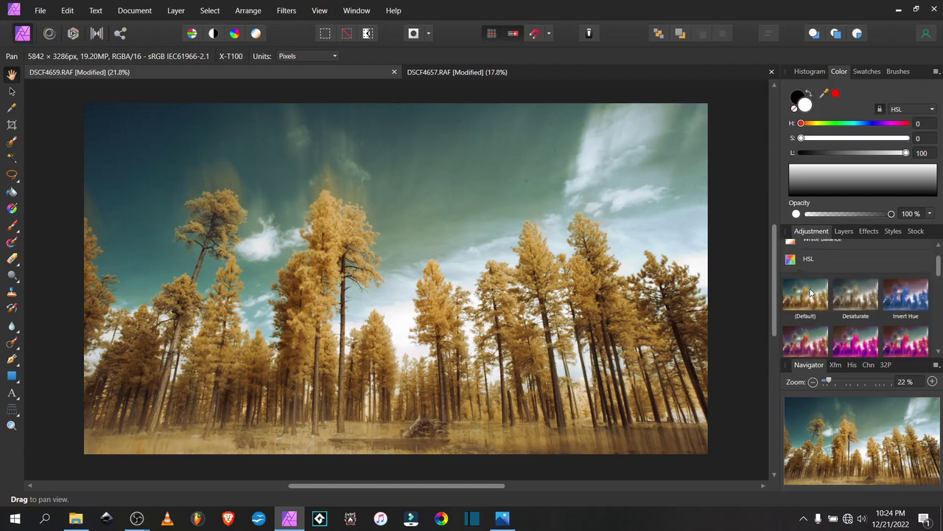
scroll(818, 294, down, 2)
click(822, 277)
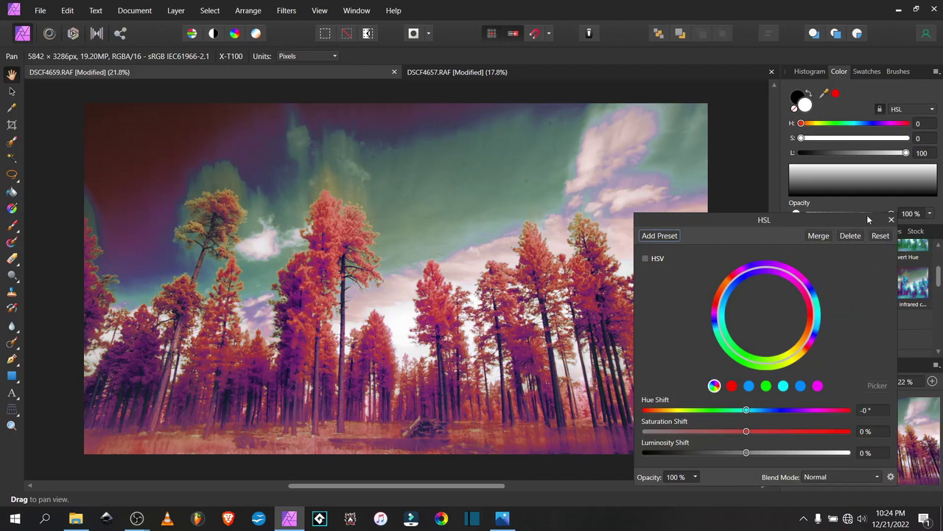
click(890, 220)
click(846, 232)
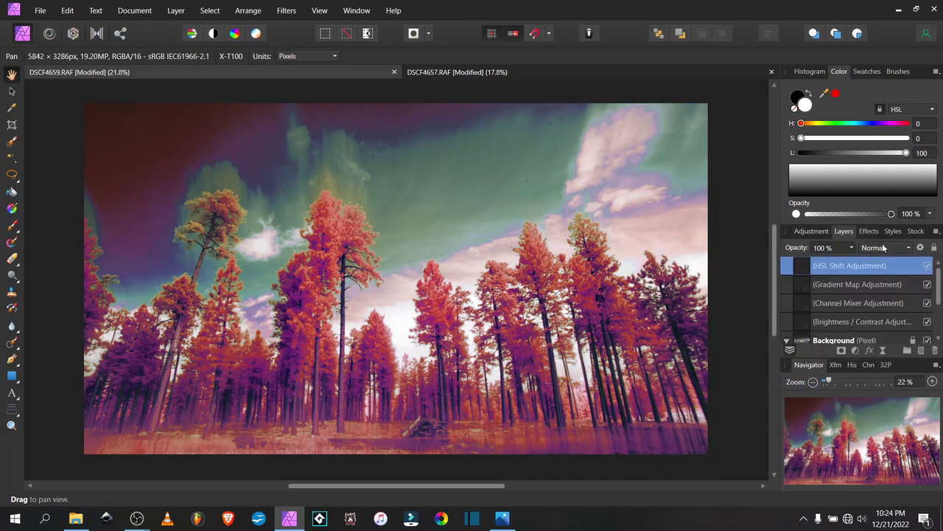
Set the HSL layer's blend mode to Overlay and its opacity to 34%
click(885, 247)
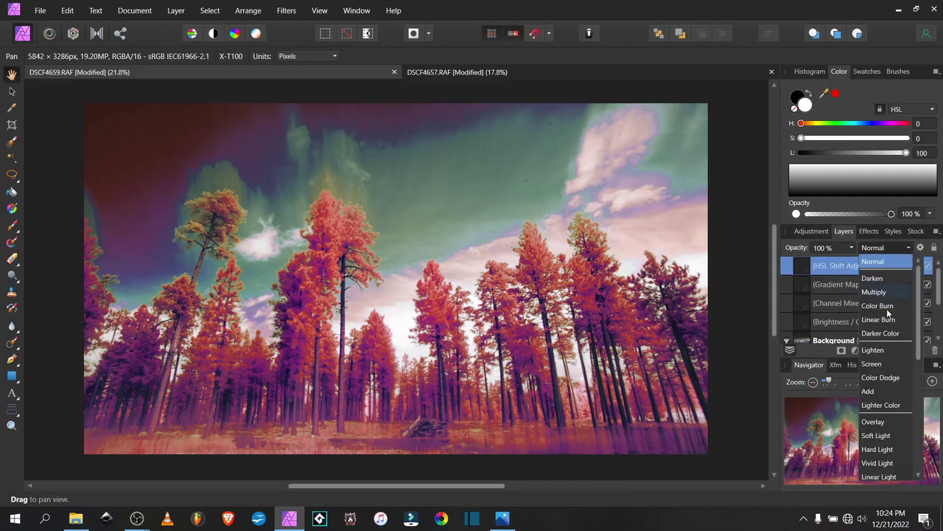
click(873, 422)
click(851, 248)
drag(854, 260, 795, 268)
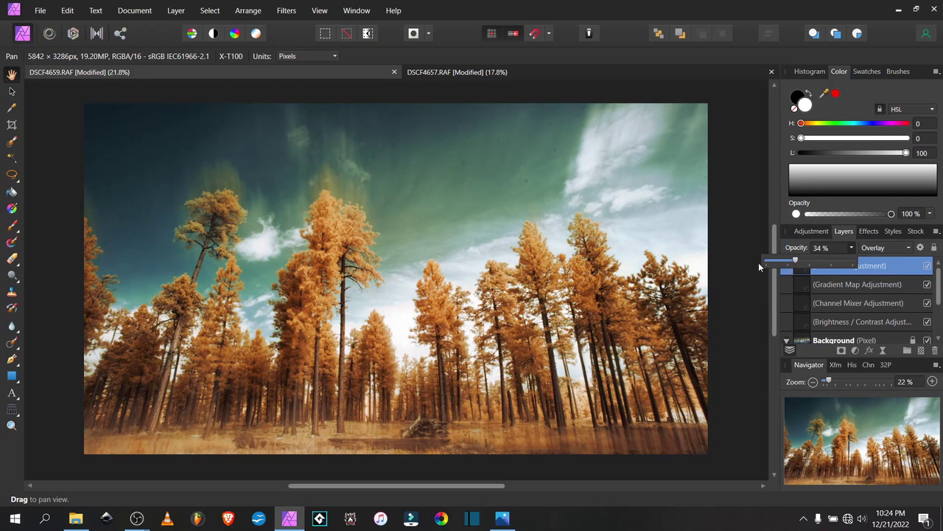
drag(638, 282, 649, 281)
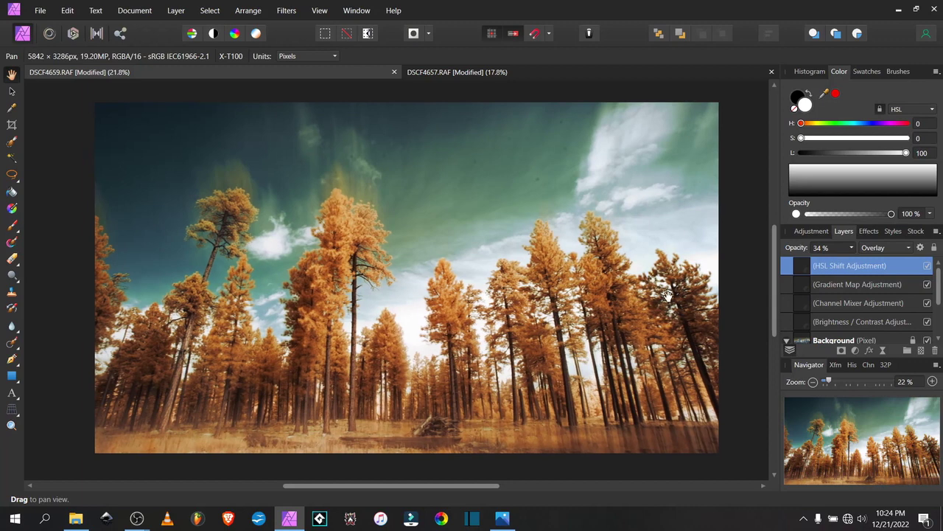